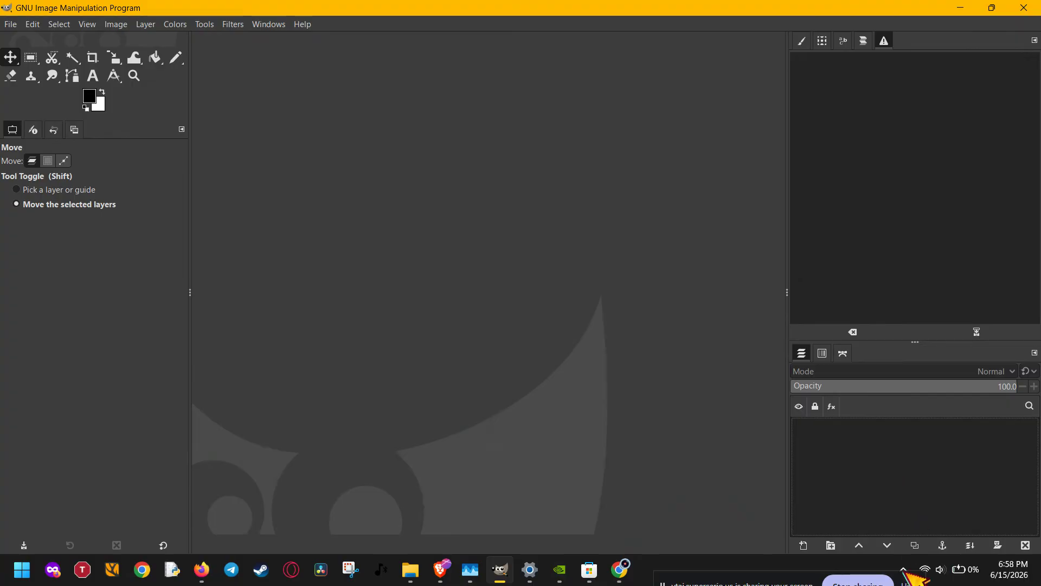
Switch to Task Manager and examine the running GNU Image Manipulation Program app and its plug-in background process, and return to GIMP.
mouse_move(483, 571)
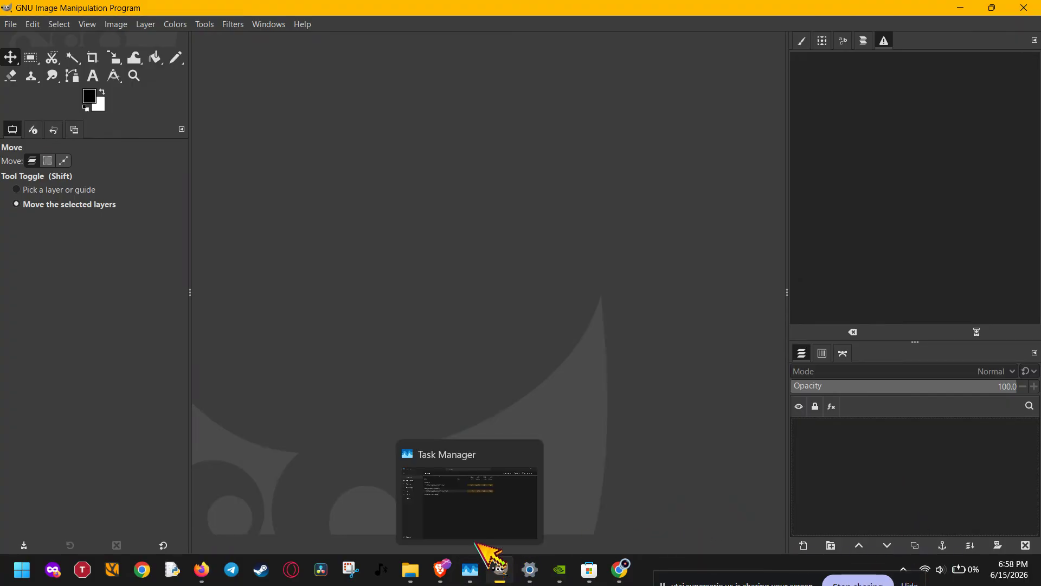
click(496, 523)
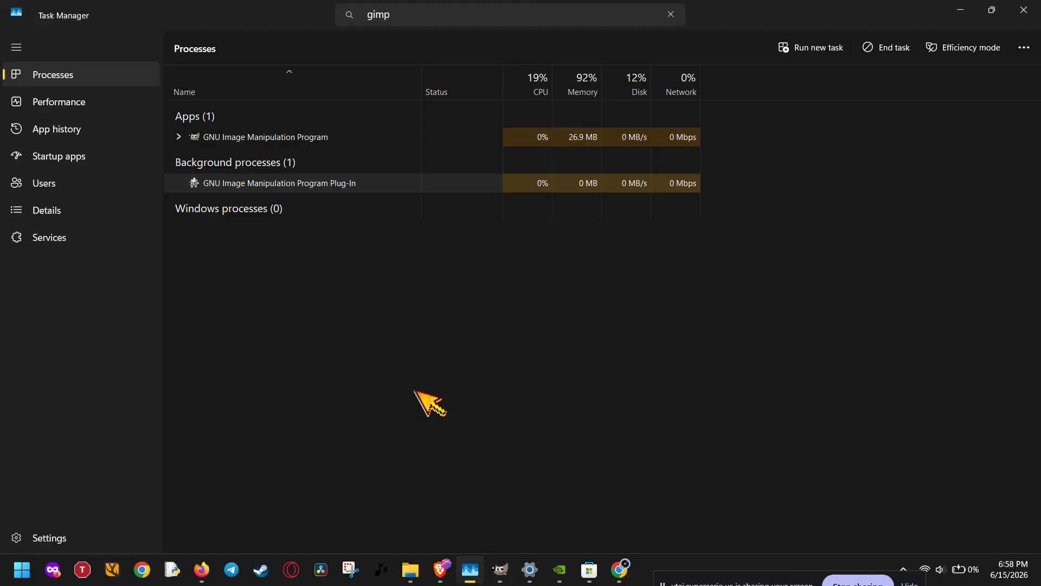
click(673, 13)
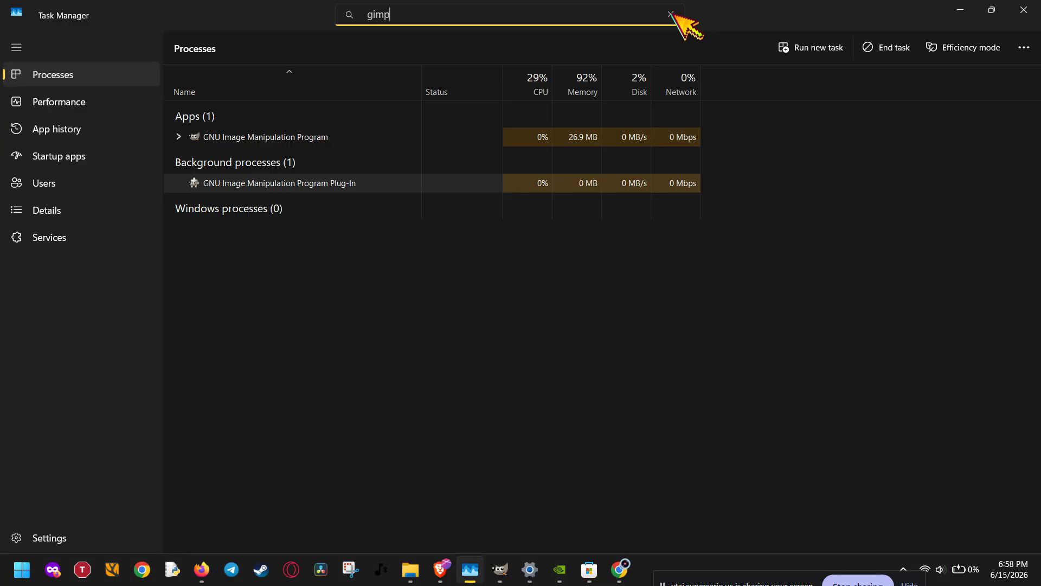
click(17, 47)
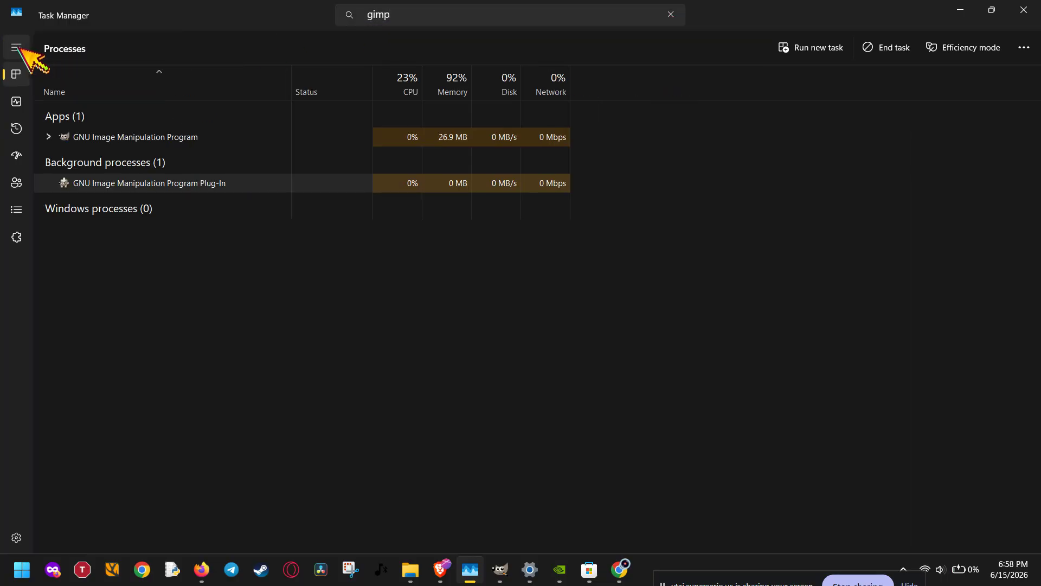
click(17, 47)
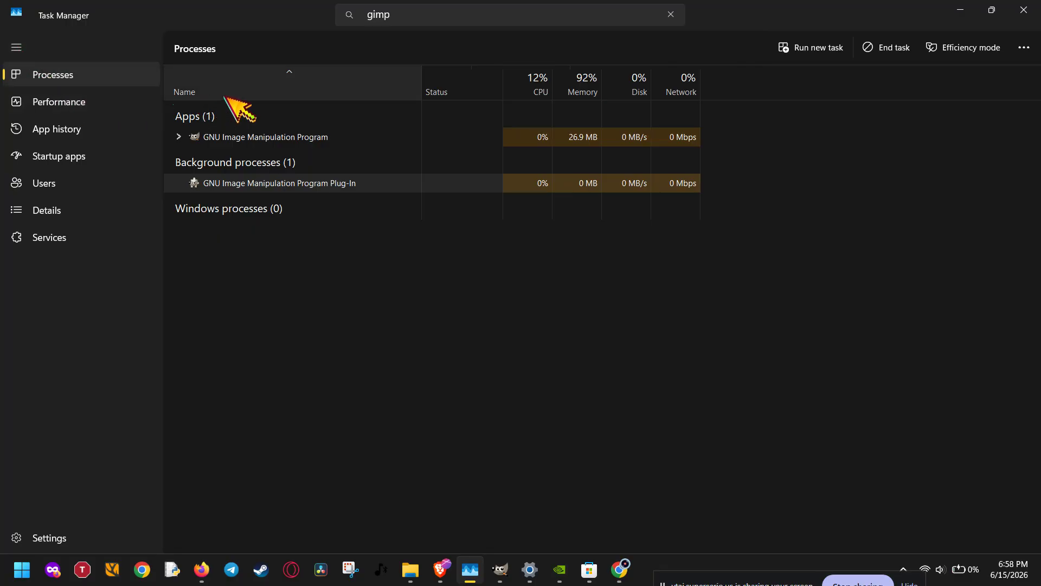
click(319, 138)
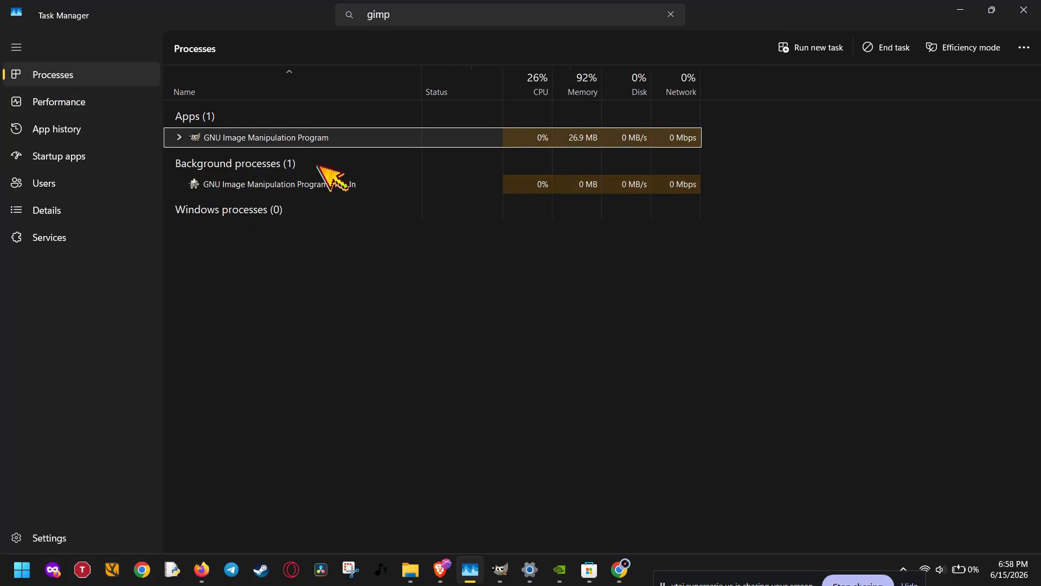
click(320, 184)
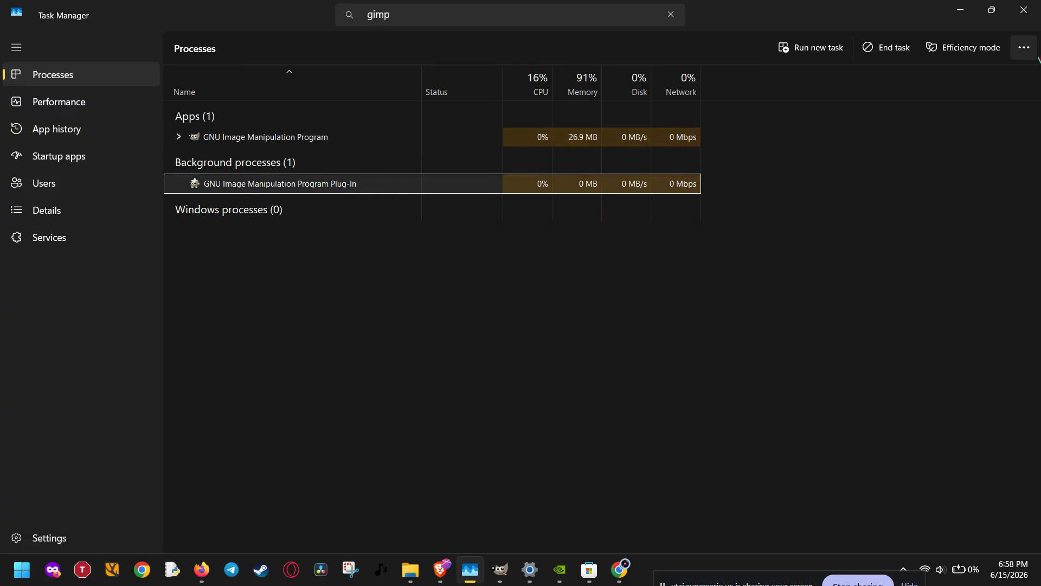
right_click(624, 139)
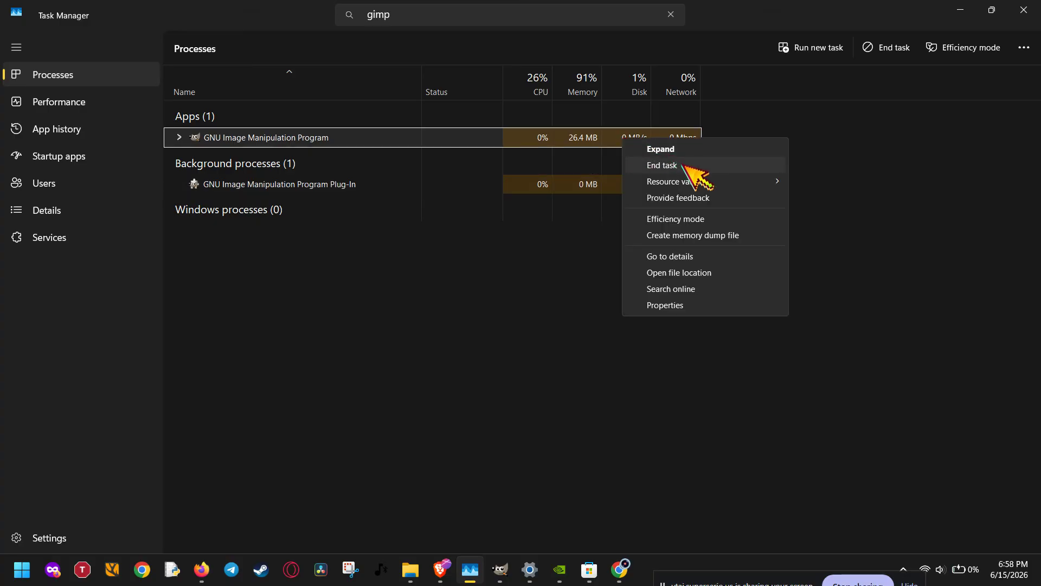
click(595, 168)
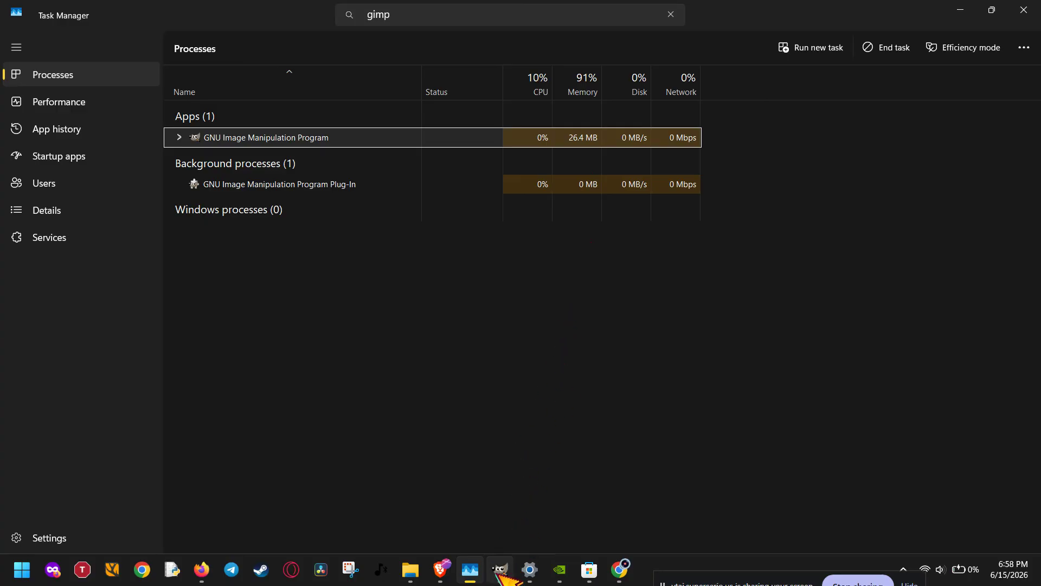
mouse_move(499, 572)
click(515, 518)
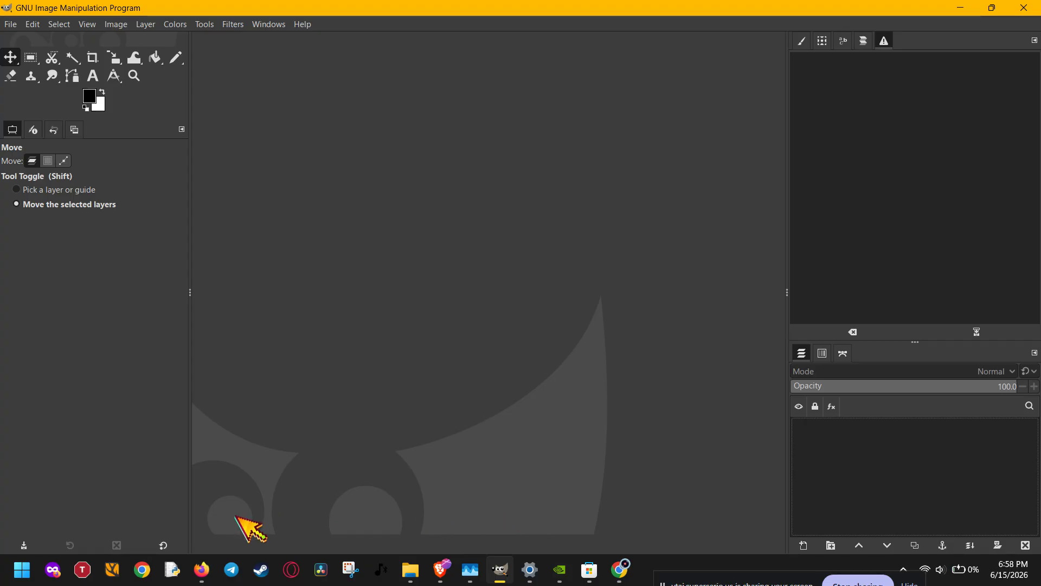
Search Windows for the firewall settings and open Windows Defender Firewall.
click(13, 574)
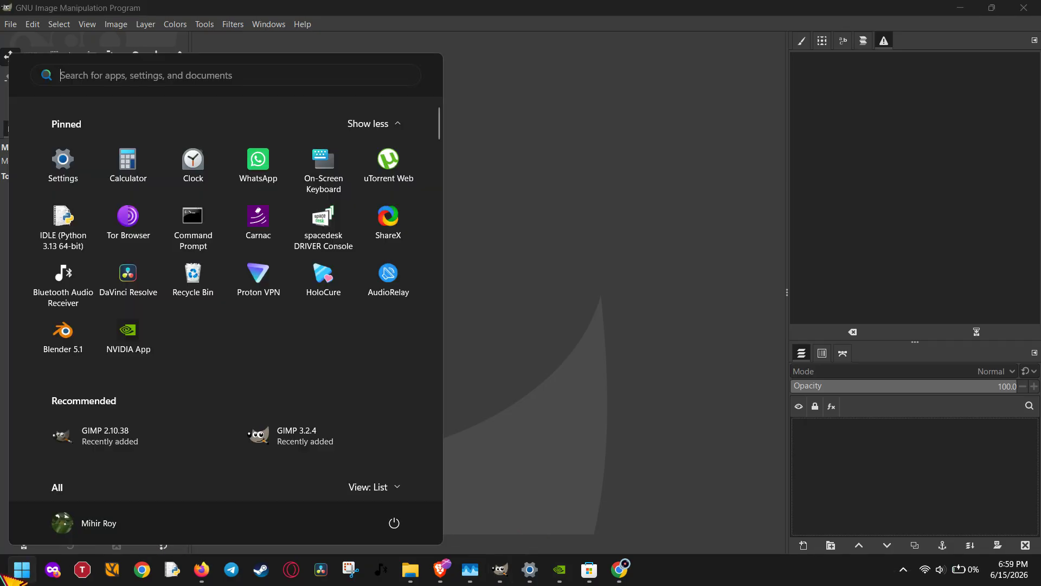
click(684, 357)
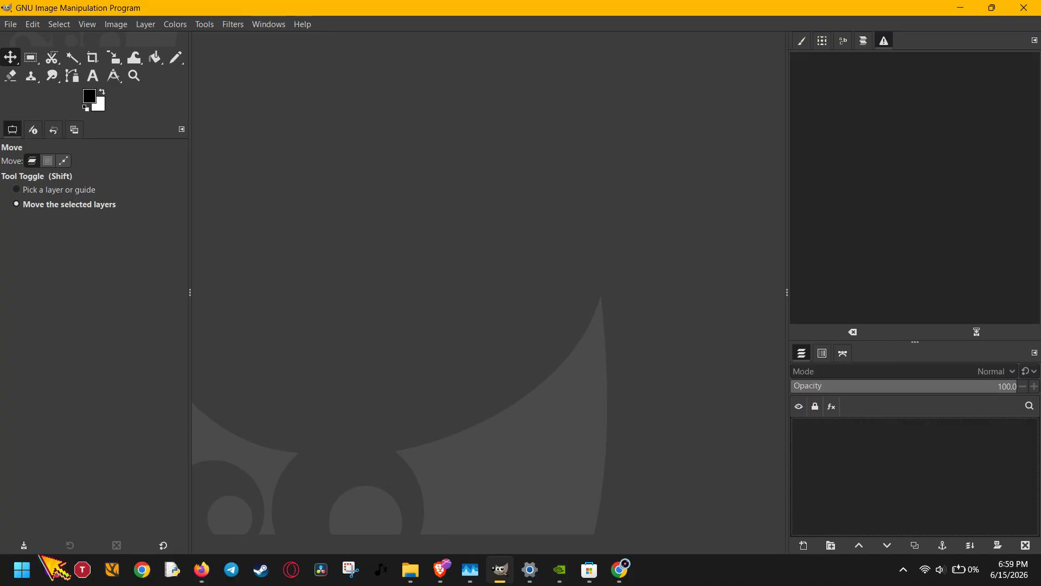
click(23, 569)
text(fi)
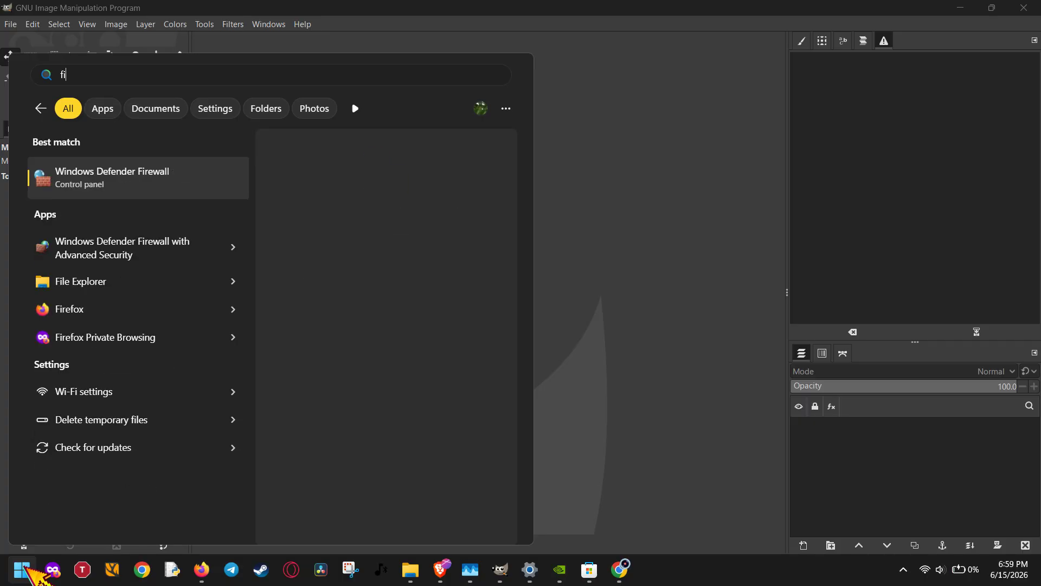
text(rewal)
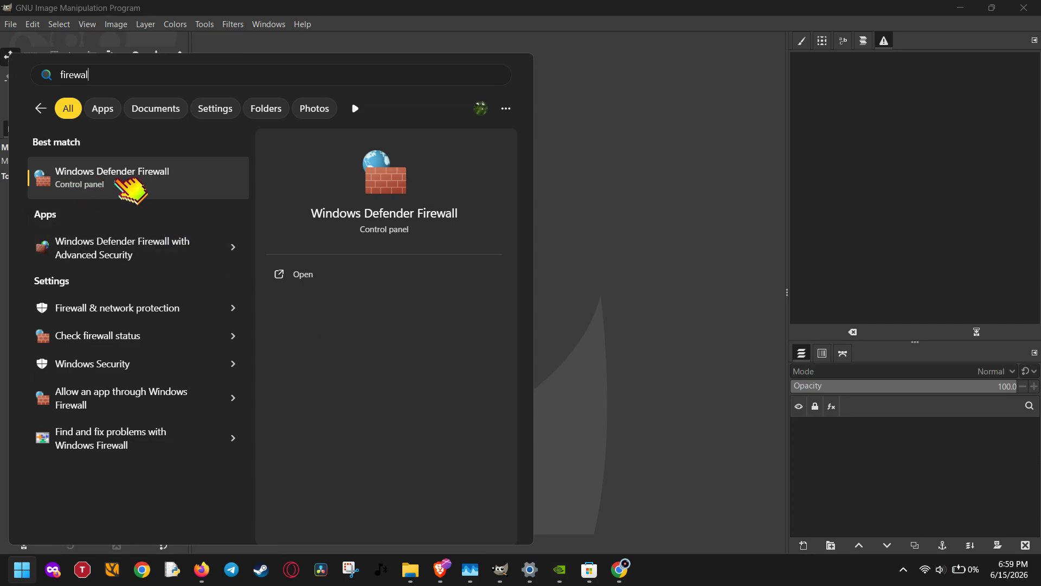
click(179, 179)
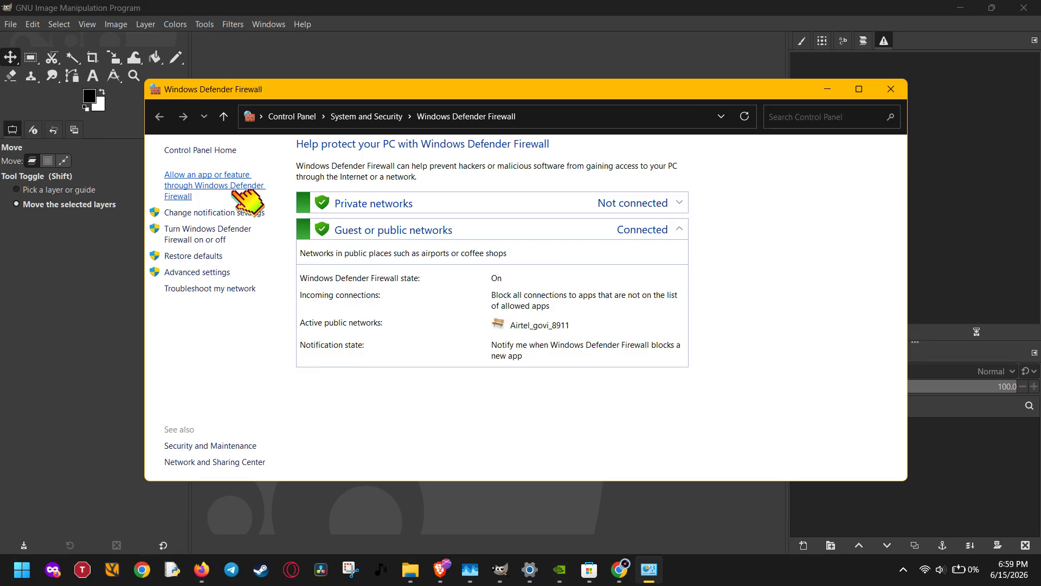
Check the GIMP 3.2.4 entry in the firewall's list of allowed apps, and close Windows Defender Firewall.
click(237, 190)
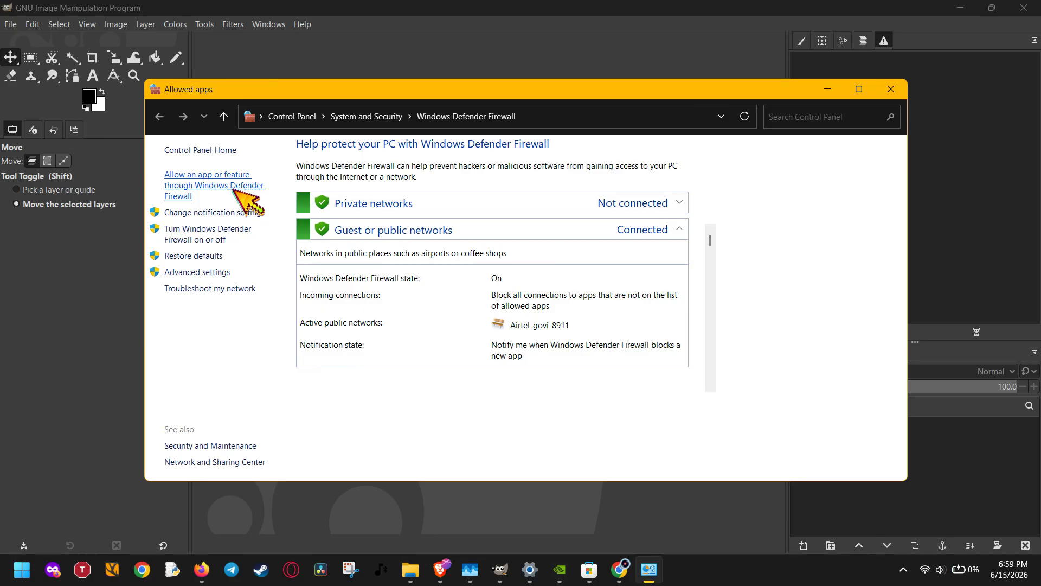
click(678, 188)
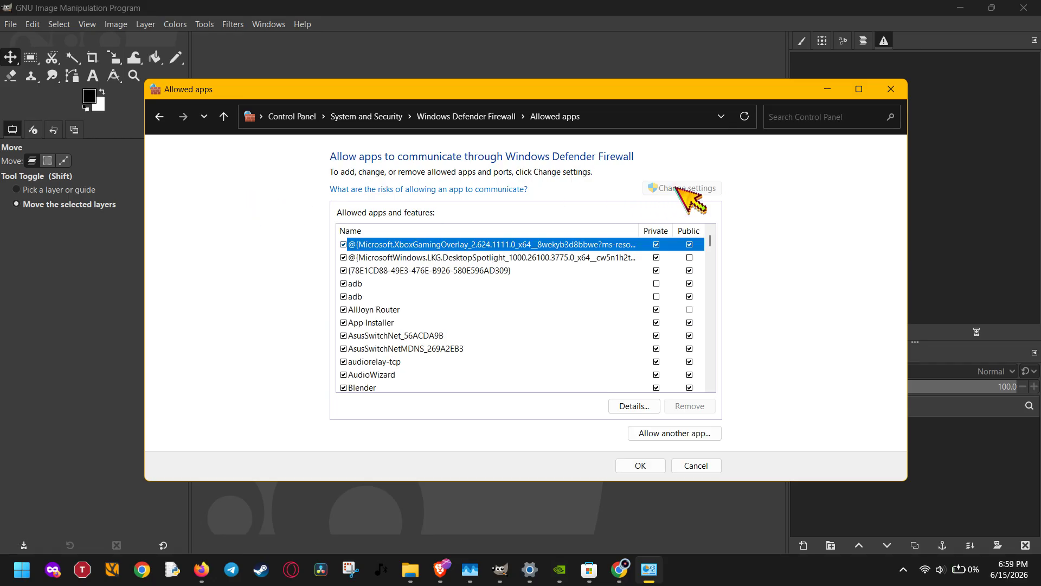
drag(710, 240, 716, 280)
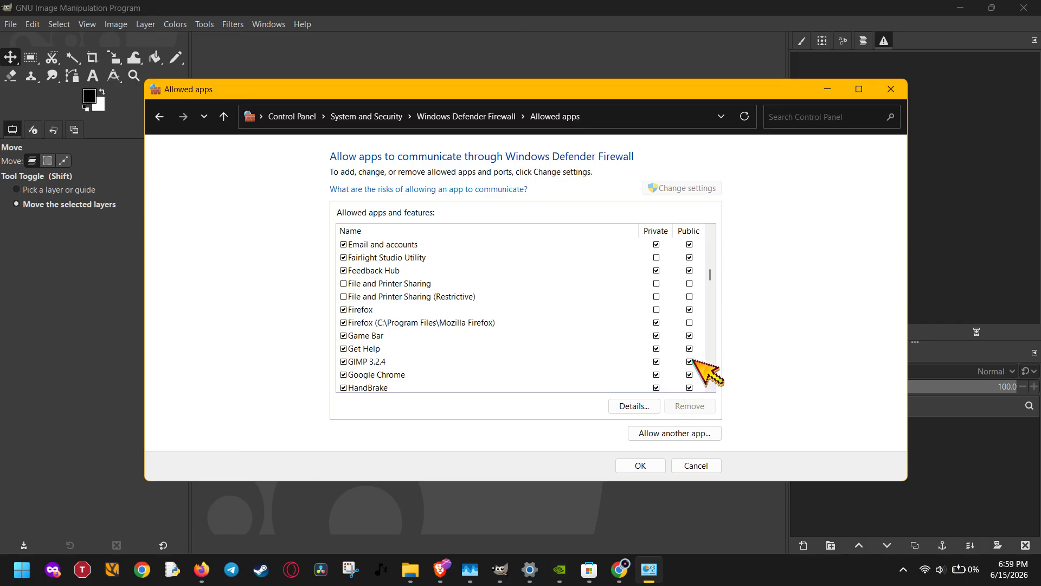
click(650, 466)
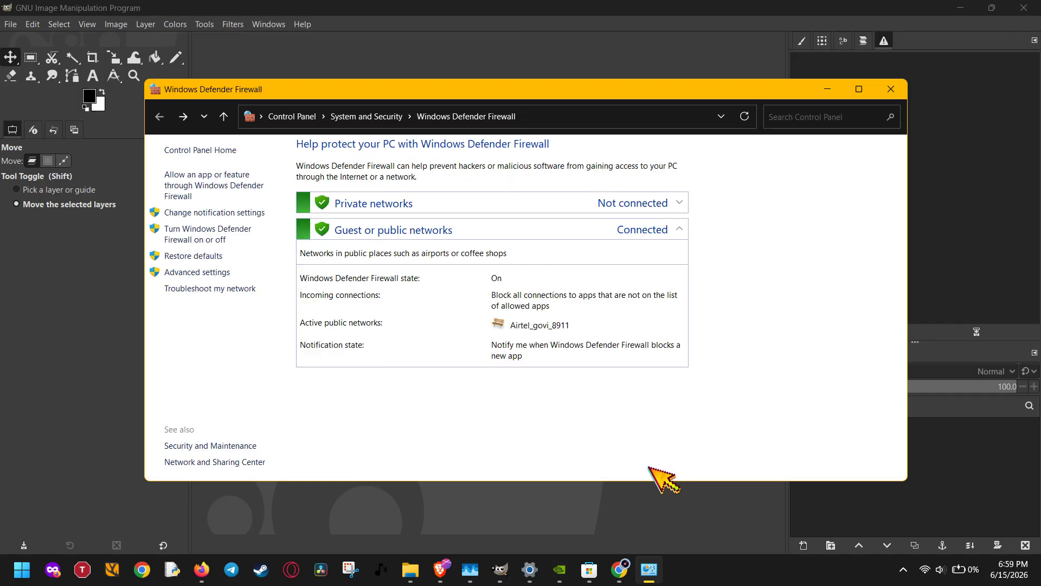
click(891, 89)
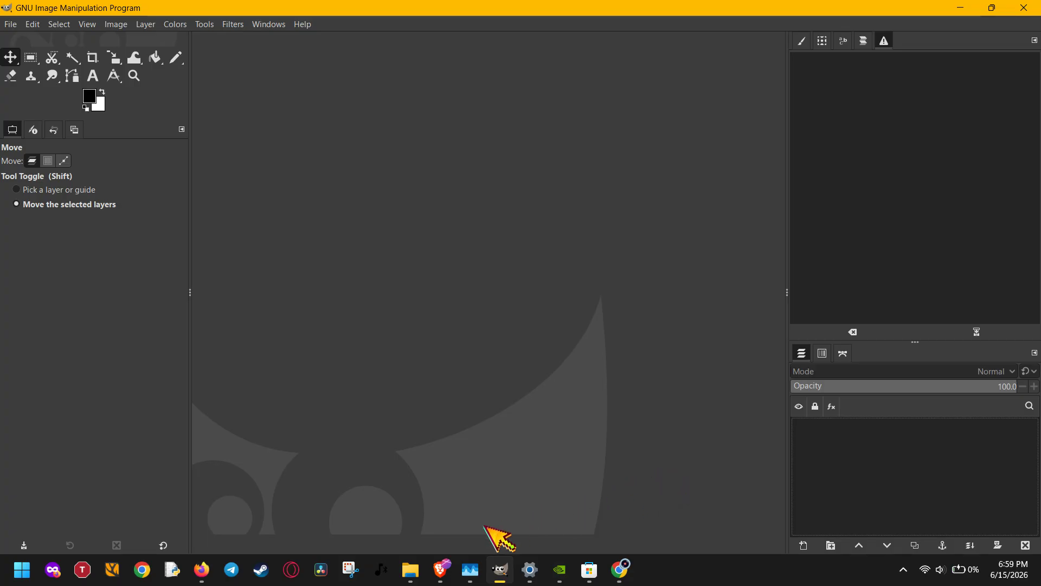
Switch to File Explorer and examine the full path of the Roaming folder.
mouse_move(411, 570)
click(426, 524)
click(418, 513)
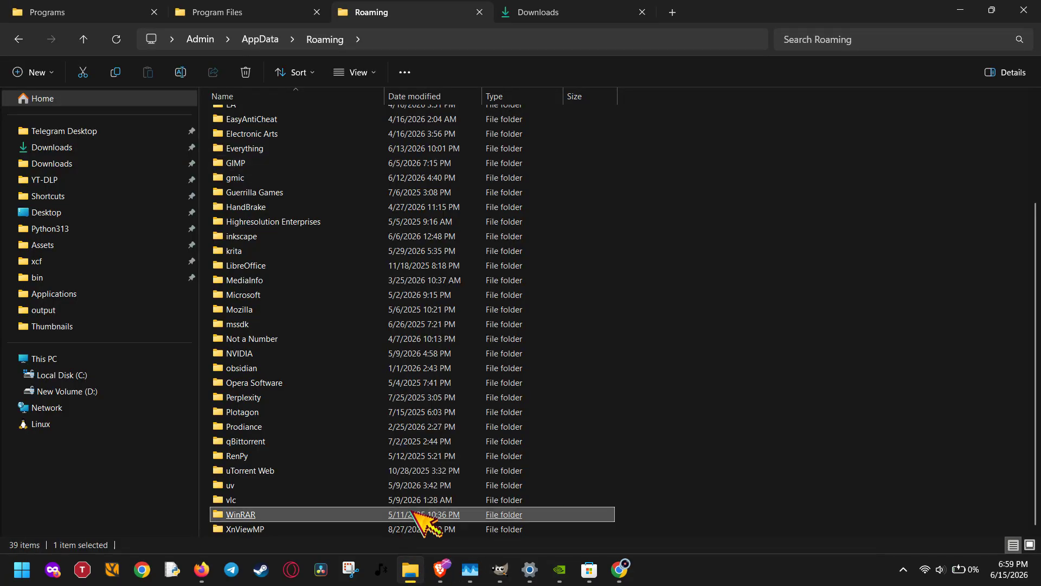
click(737, 386)
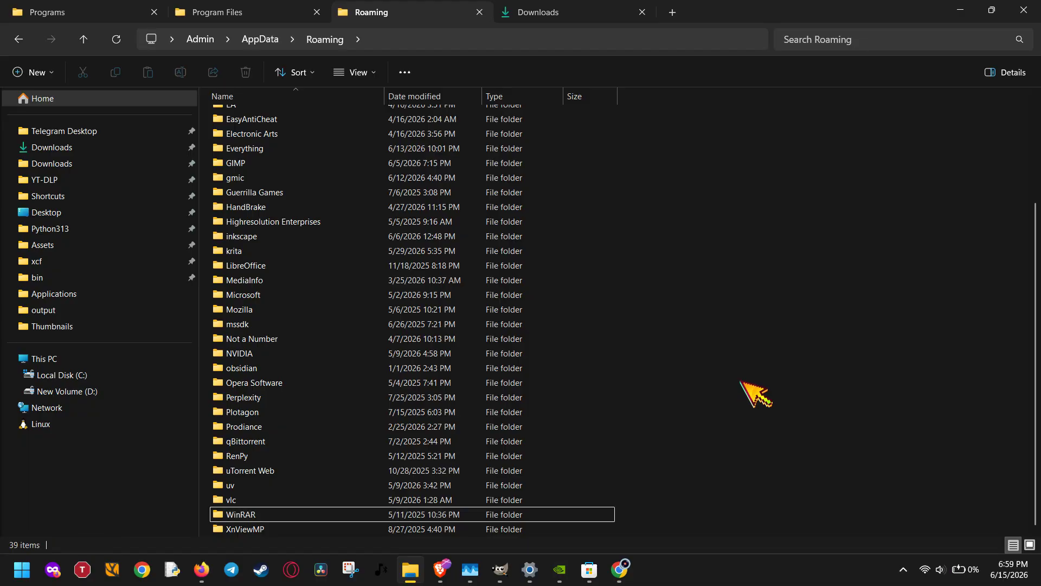
click(420, 39)
click(421, 39)
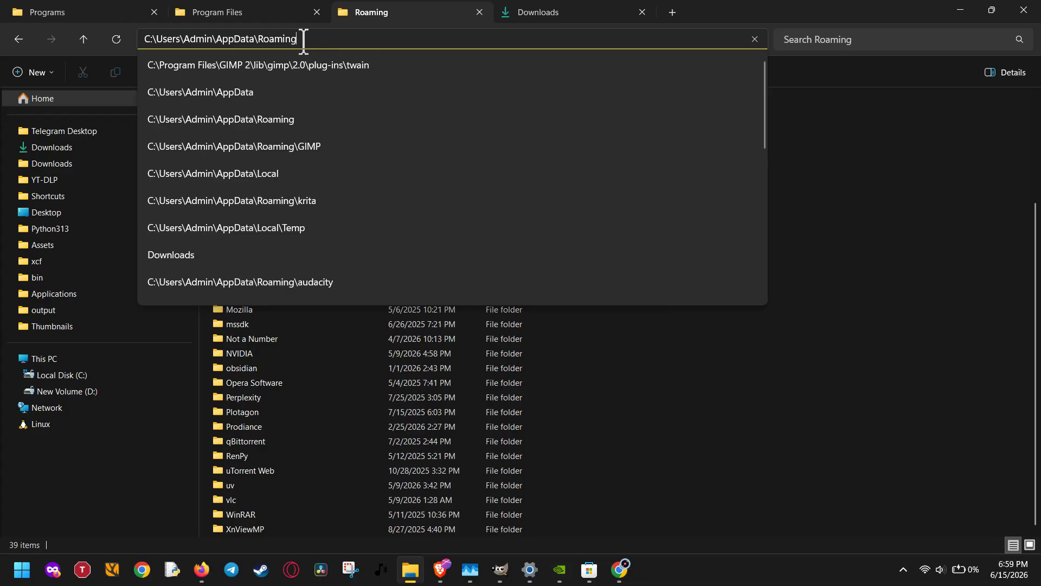
drag(302, 39, 154, 39)
click(323, 39)
Open the Roaming folder by running %appdata% and maximize the File Explorer window.
key(super+r)
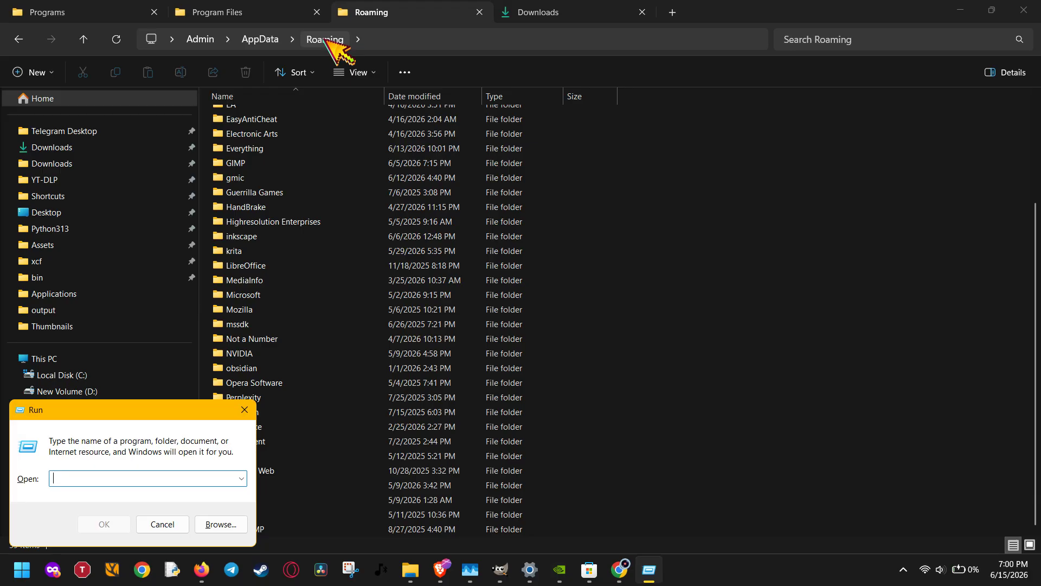
text(%appdata%)
key(Return)
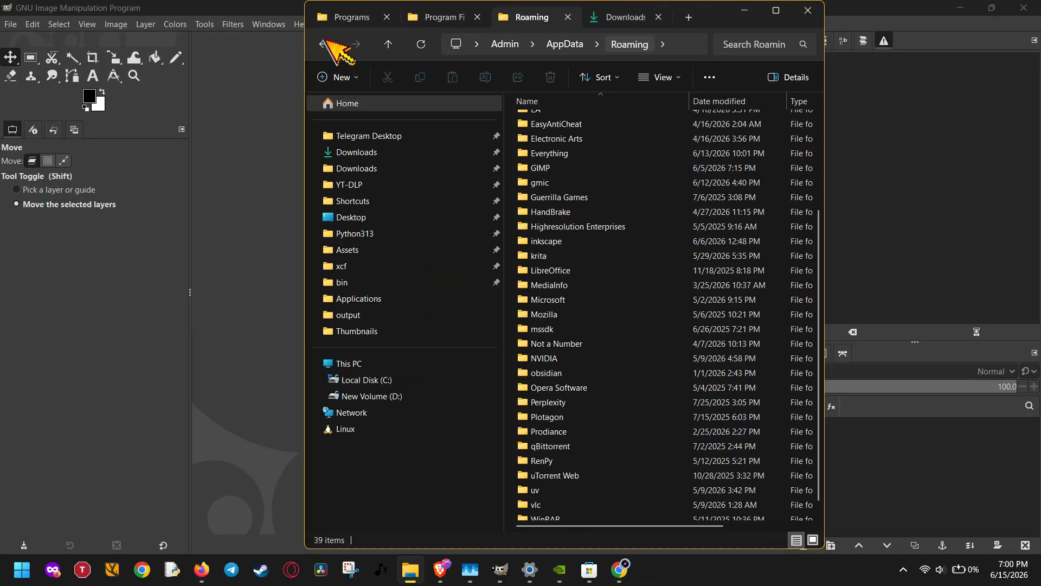
click(775, 11)
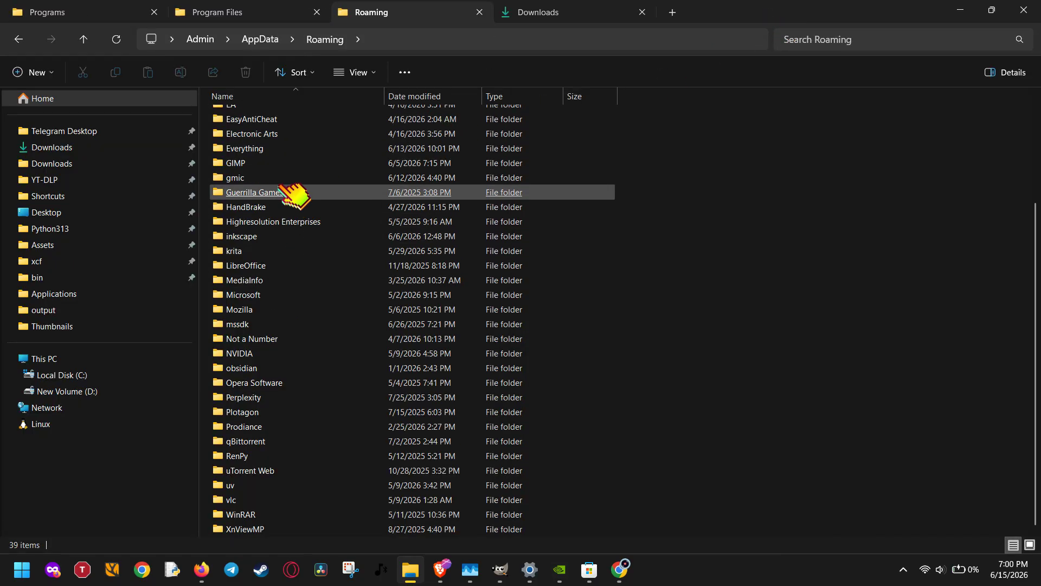
Open the GIMP folder inside Roaming and examine its 3.0, 3.2 and backup copy folders.
click(263, 164)
double_click(252, 164)
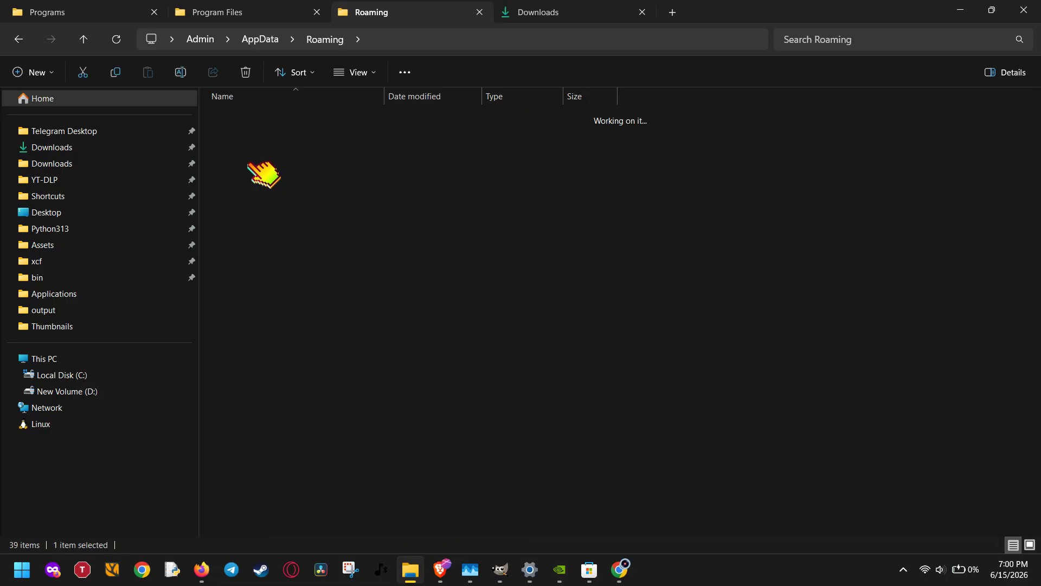
click(251, 117)
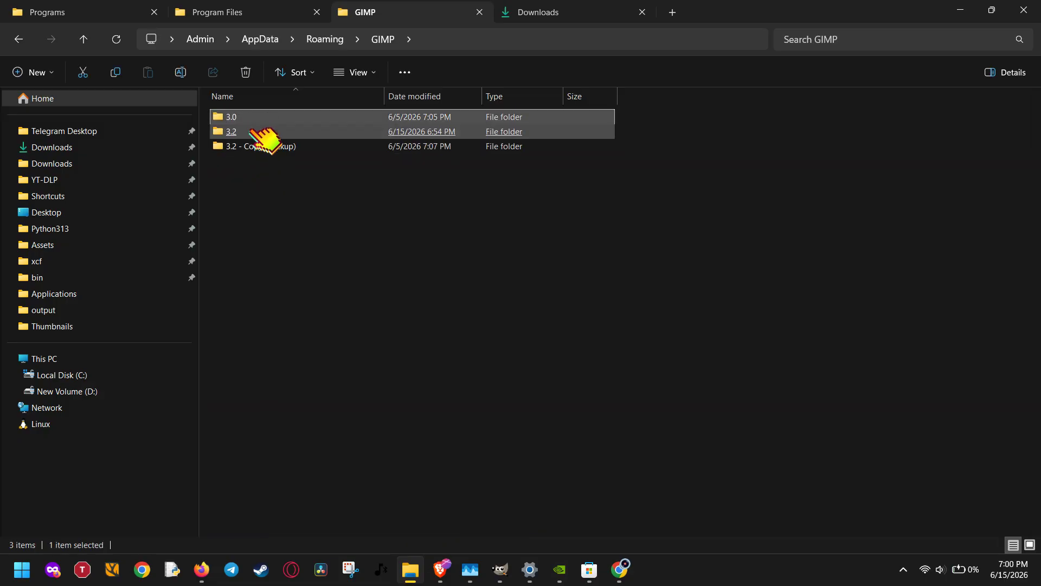
click(259, 185)
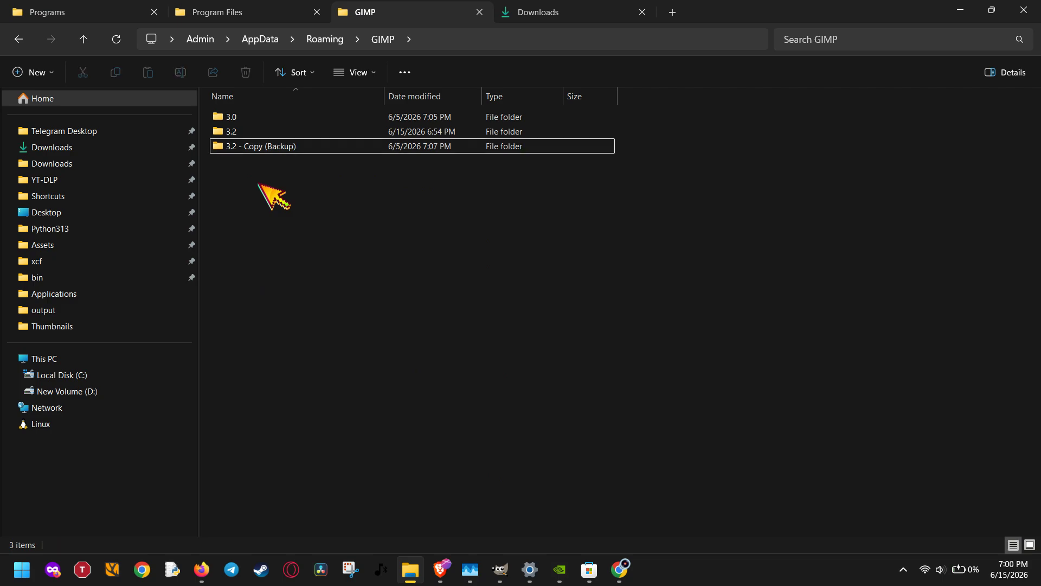
key(ctrl+a)
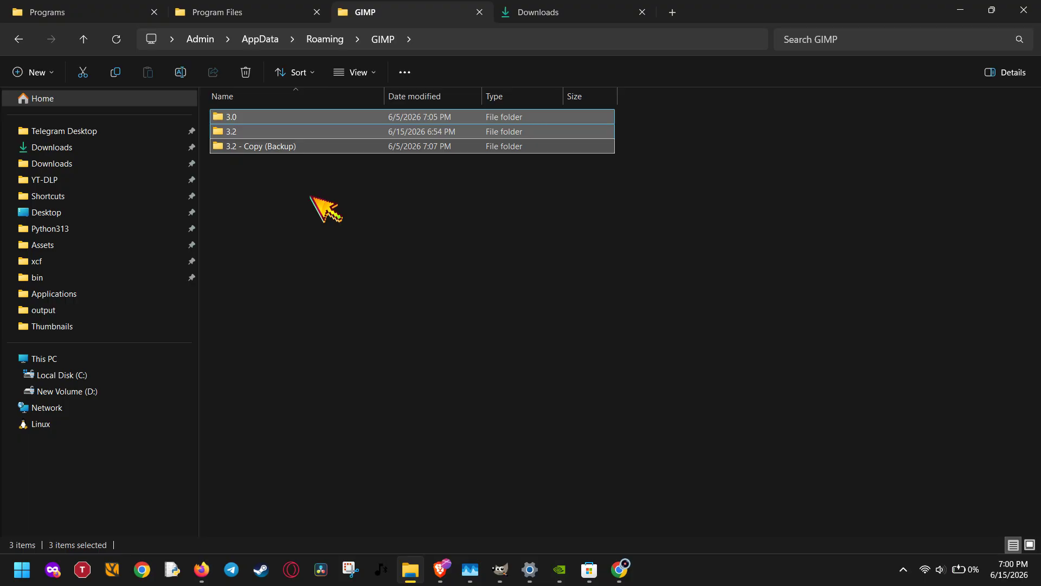
click(279, 163)
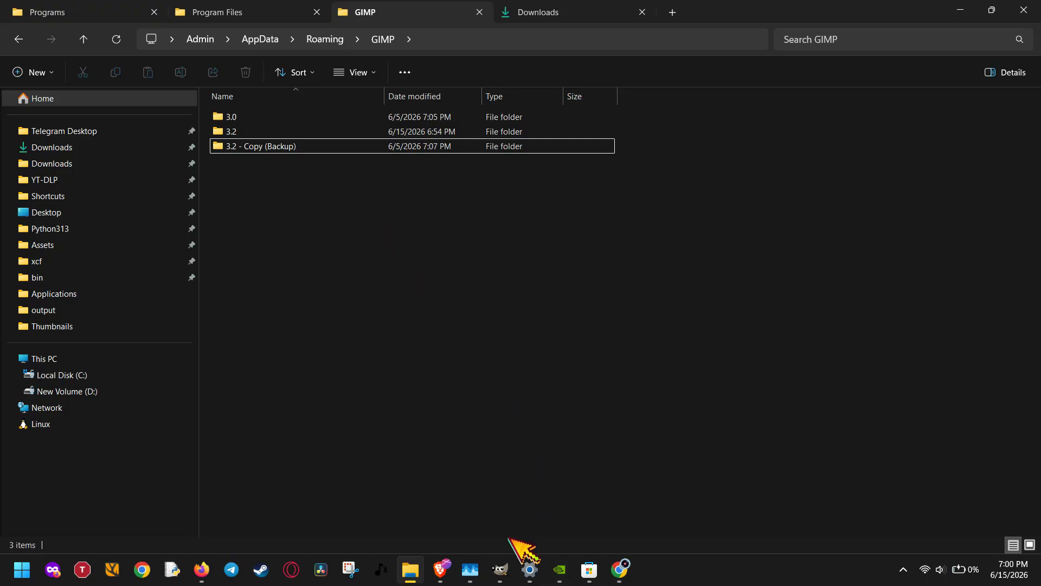
Switch back to GIMP and make its window full-screen.
click(508, 557)
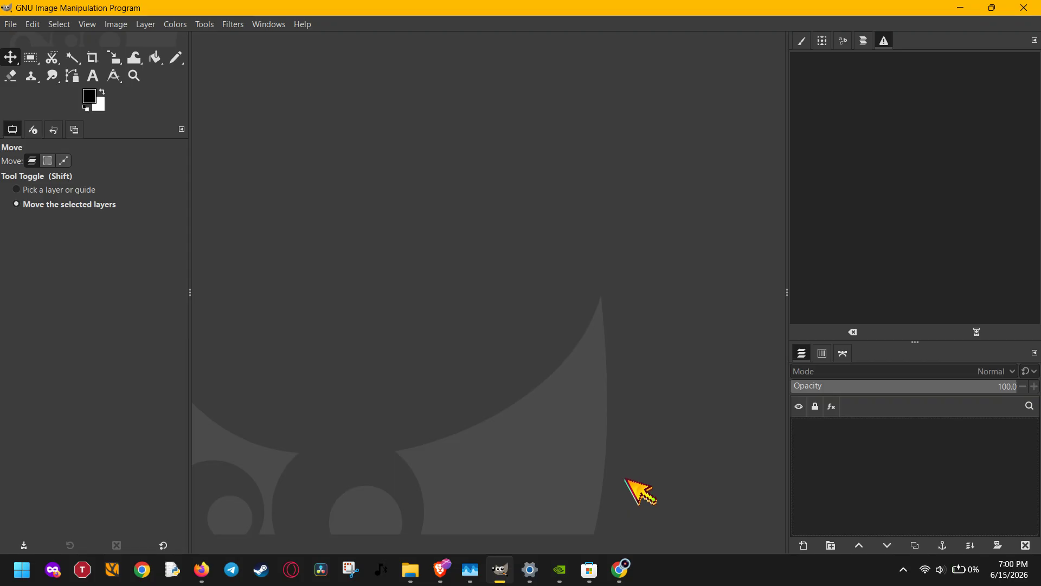
key(F11)
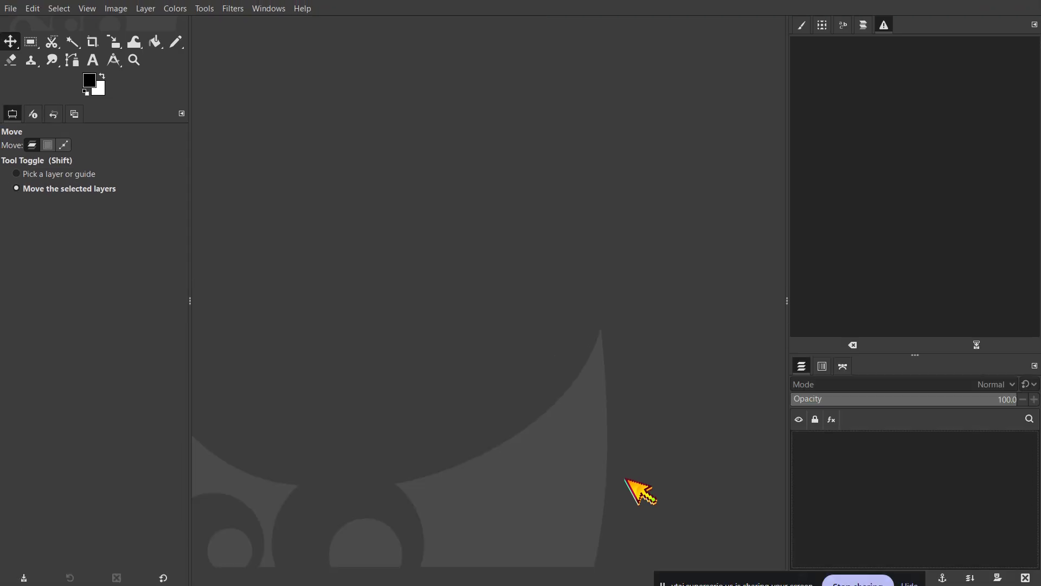